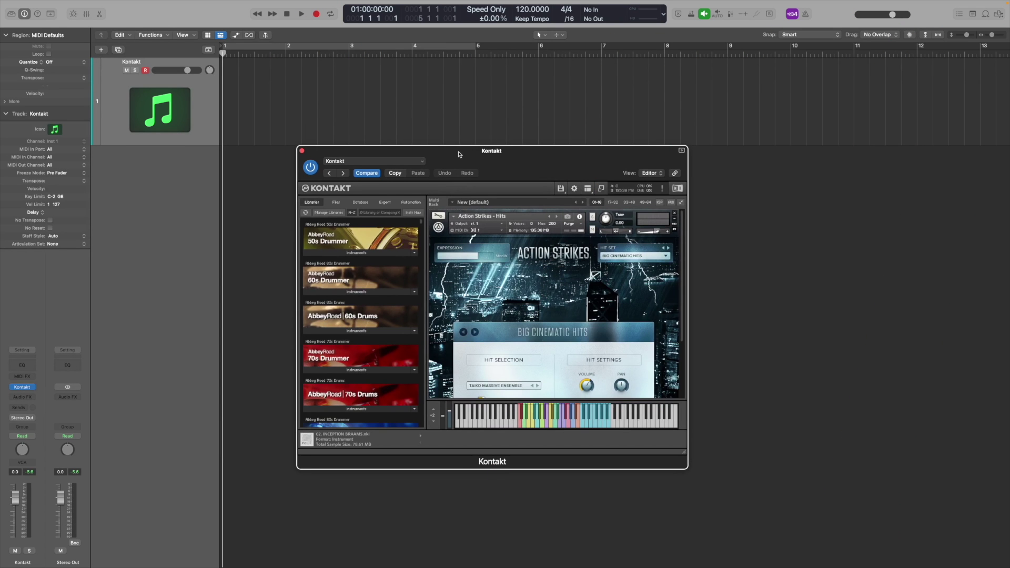
{"action": "mouse_move", "coordinate": [447, 149]}
{"action": "left_mouse_down"}
{"action": "mouse_move", "coordinate": [472, 118]}
{"action": "mouse_move", "coordinate": [456, 131]}
{"action": "left_mouse_up"}
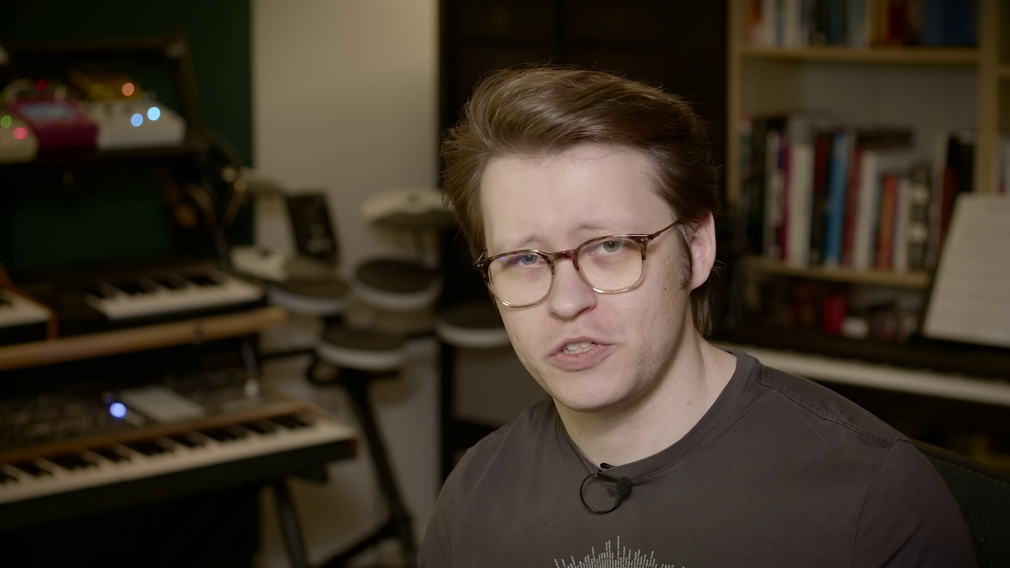
Create an empty MIDI region on the Kontakt track lane and open it in the Piano Roll
{"action": "right_click", "coordinate": [218, 56]}
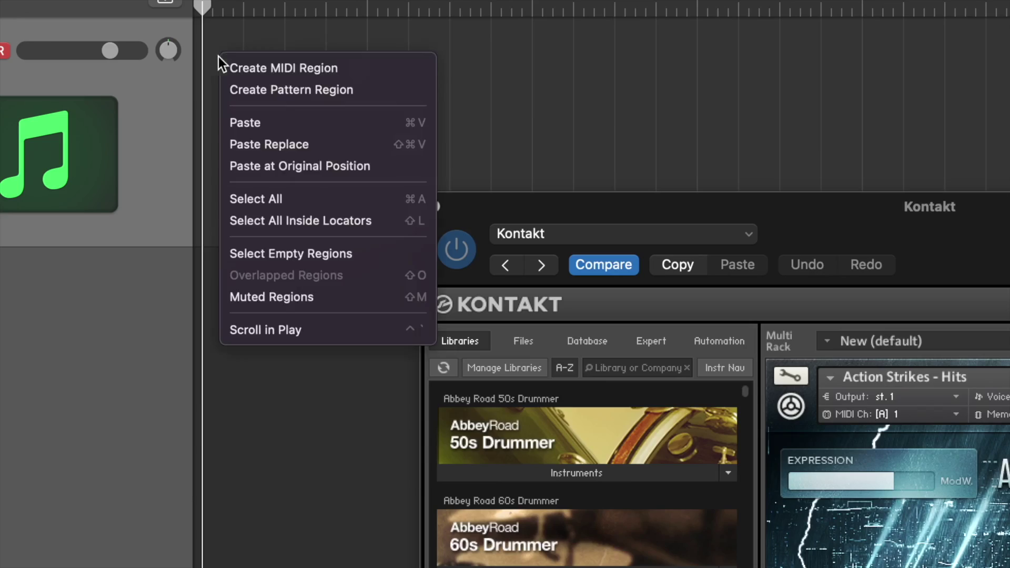
{"action": "left_click", "coordinate": [233, 65]}
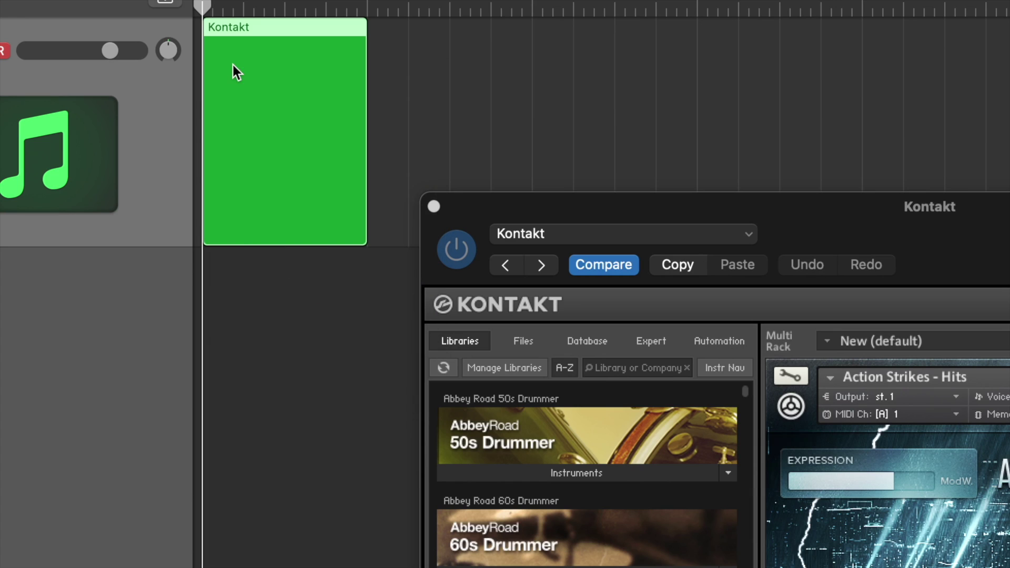
{"action": "double_click", "coordinate": [274, 109]}
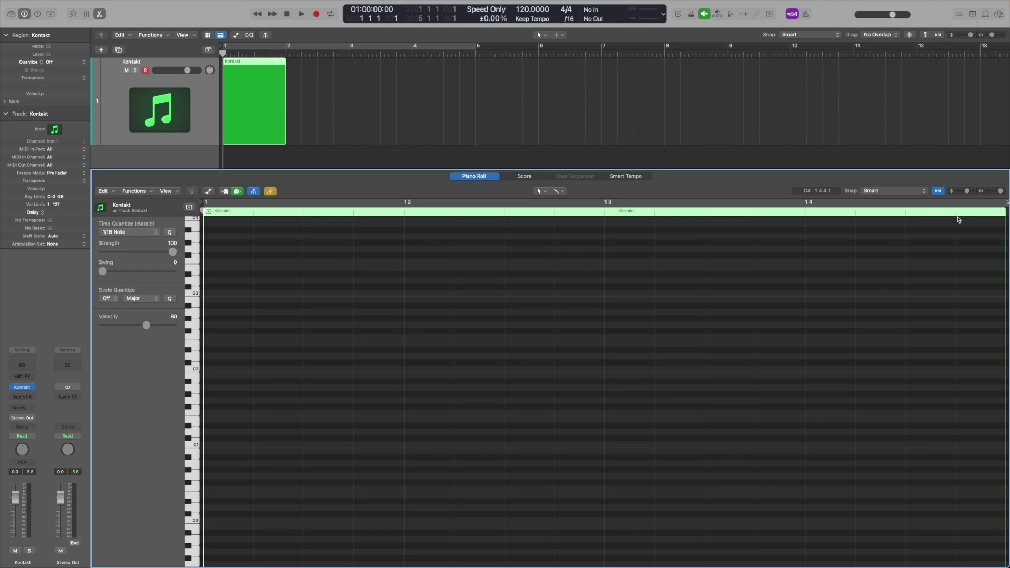
{"action": "scroll", "coordinate": [749, 378], "scroll_direction": "right", "scroll_amount": 8}
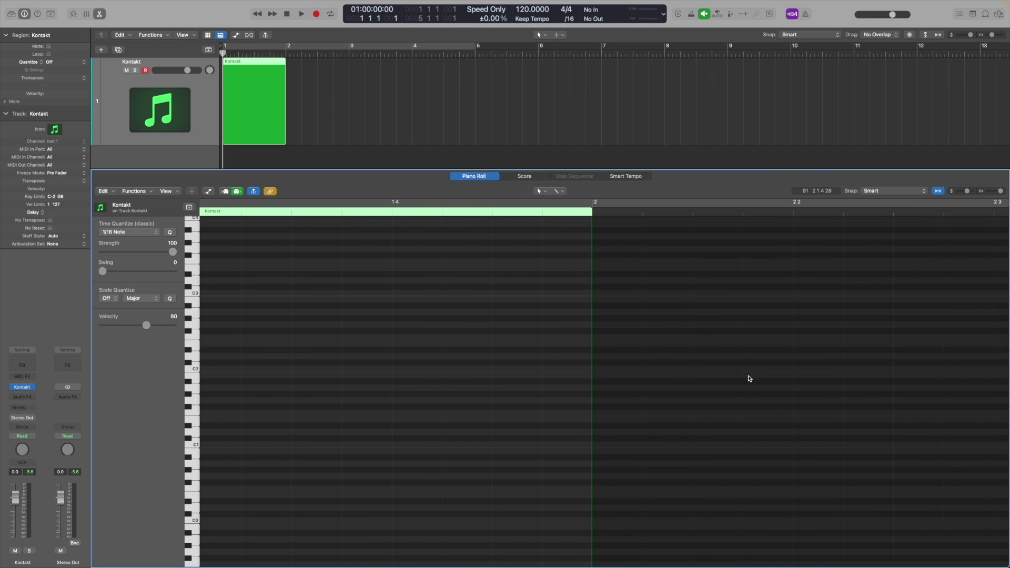
{"action": "scroll", "coordinate": [749, 379], "scroll_direction": "left", "scroll_amount": 8}
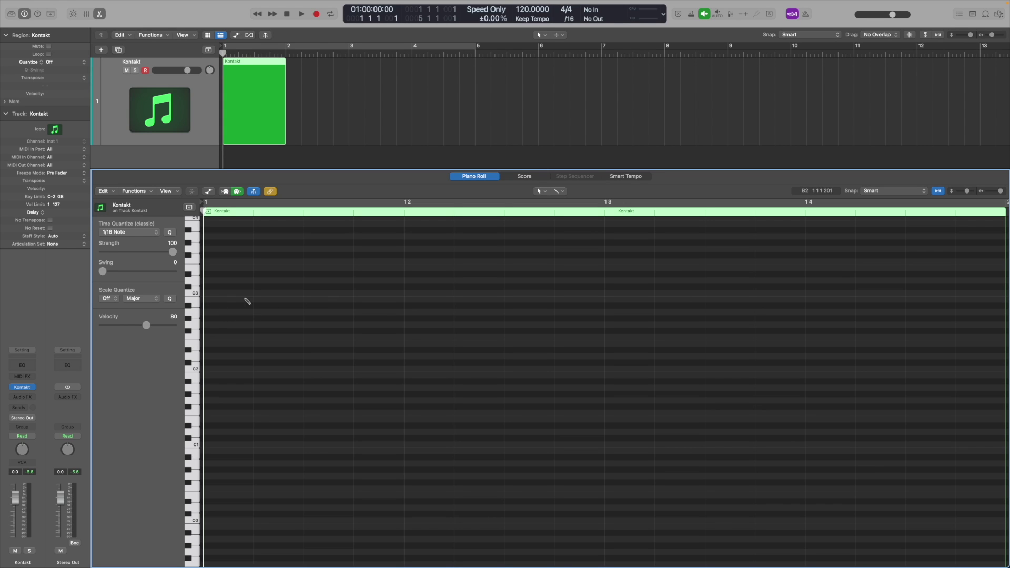
Pencil in C3 notes at the start of bar 1 and at beat 1.2, then play them back
{"action": "left_click", "coordinate": [213, 298]}
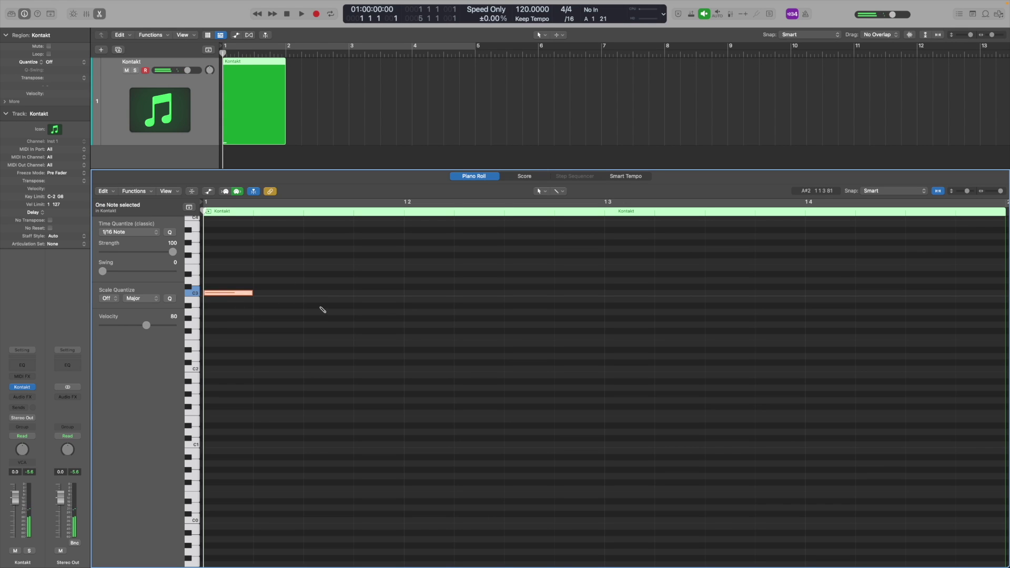
{"action": "left_click", "coordinate": [415, 294]}
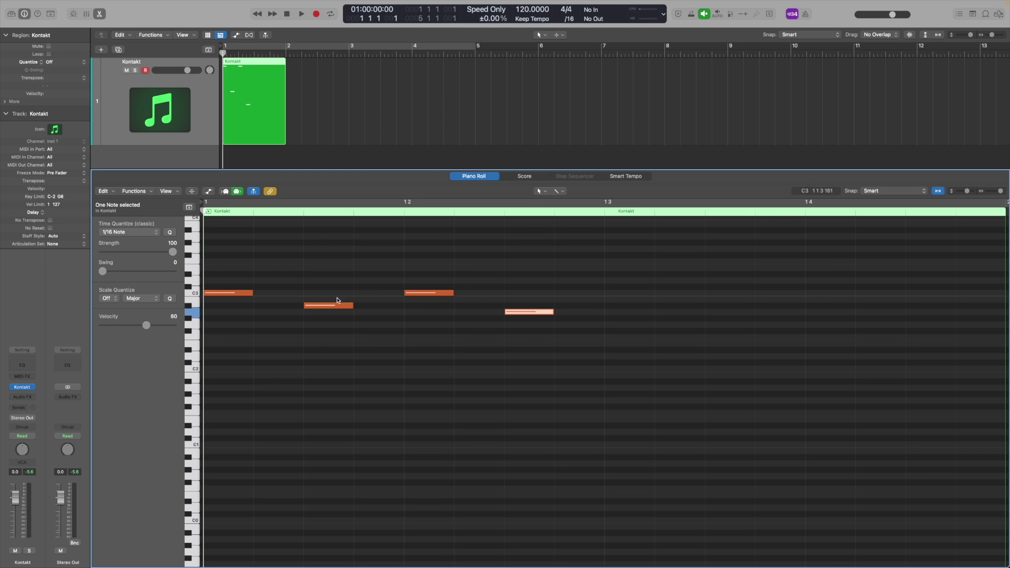
{"action": "key", "text": "space"}
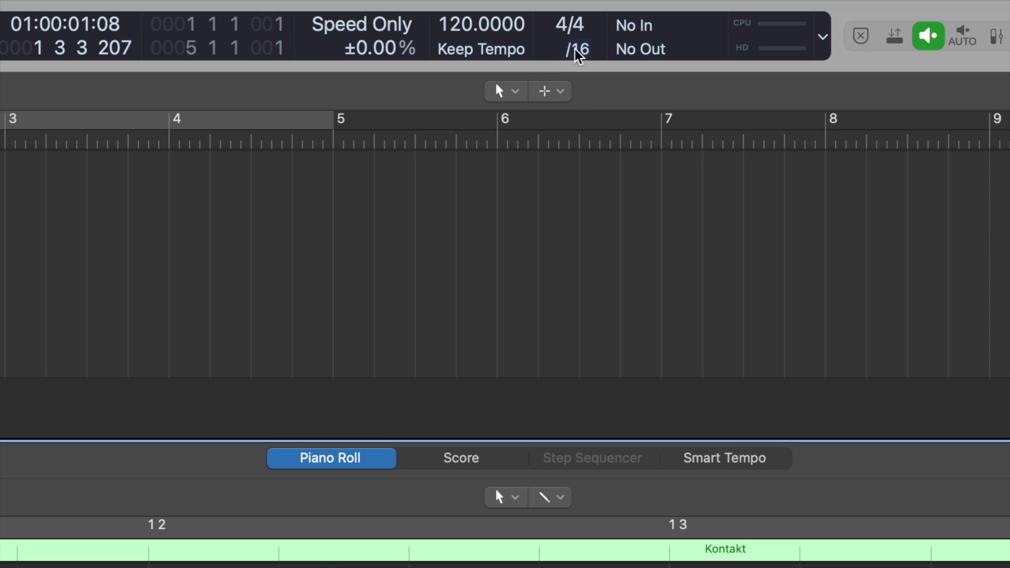
Change the LCD division display from /16 to /12
{"action": "left_click", "coordinate": [581, 57]}
{"action": "scroll", "coordinate": [597, 131], "scroll_direction": "up", "scroll_amount": 3}
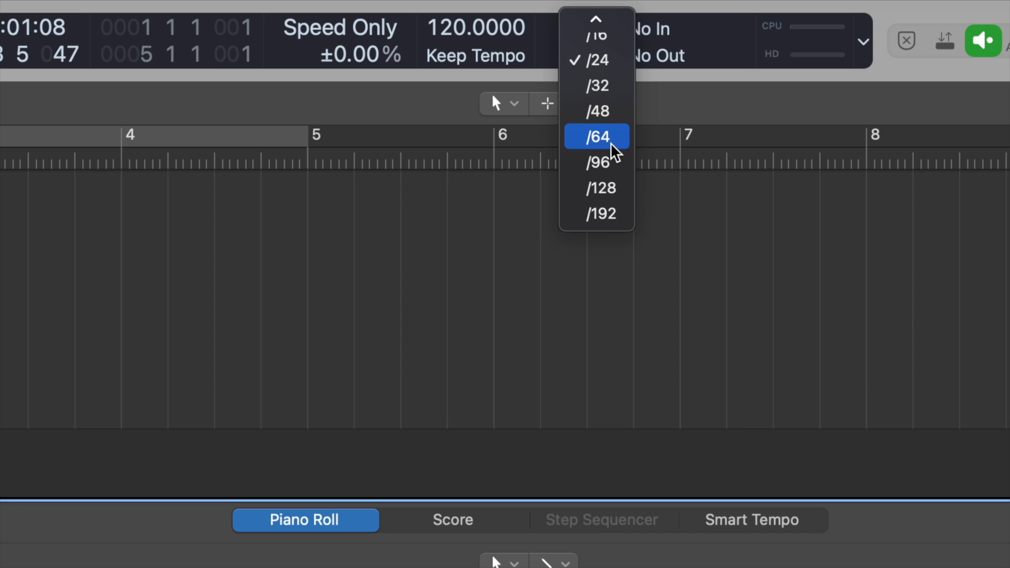
{"action": "scroll", "coordinate": [605, 68], "scroll_direction": "up", "scroll_amount": 3}
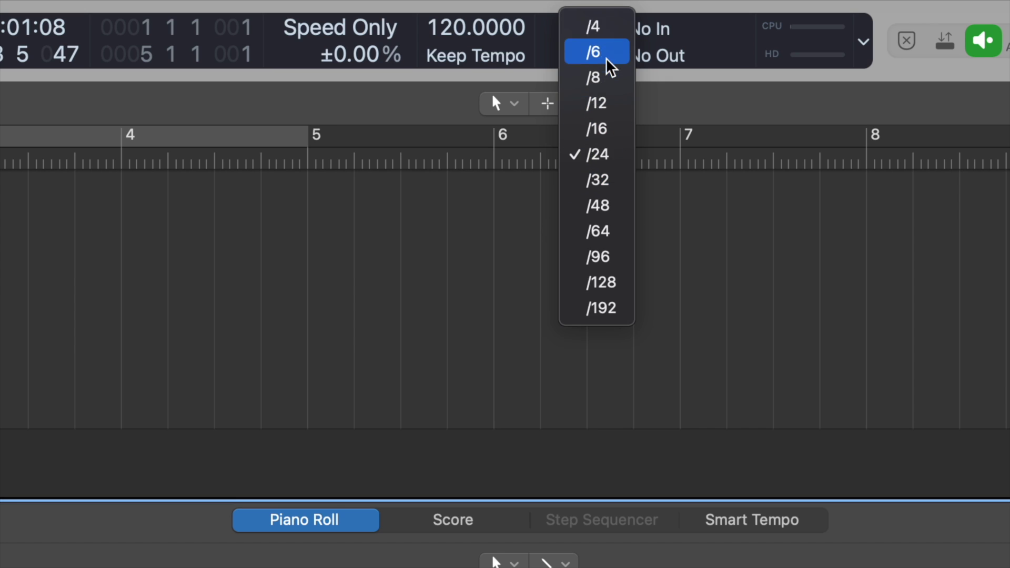
{"action": "left_click", "coordinate": [605, 108]}
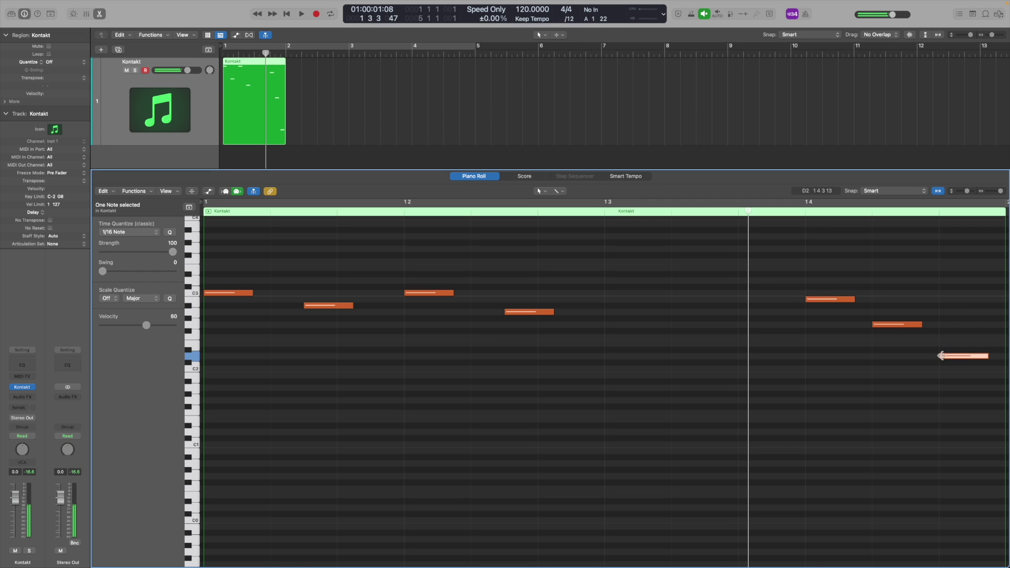
Turn on Cycle for bar 1 and play the melody from the project start
{"action": "key", "text": "c"}
{"action": "key", "text": "Return"}
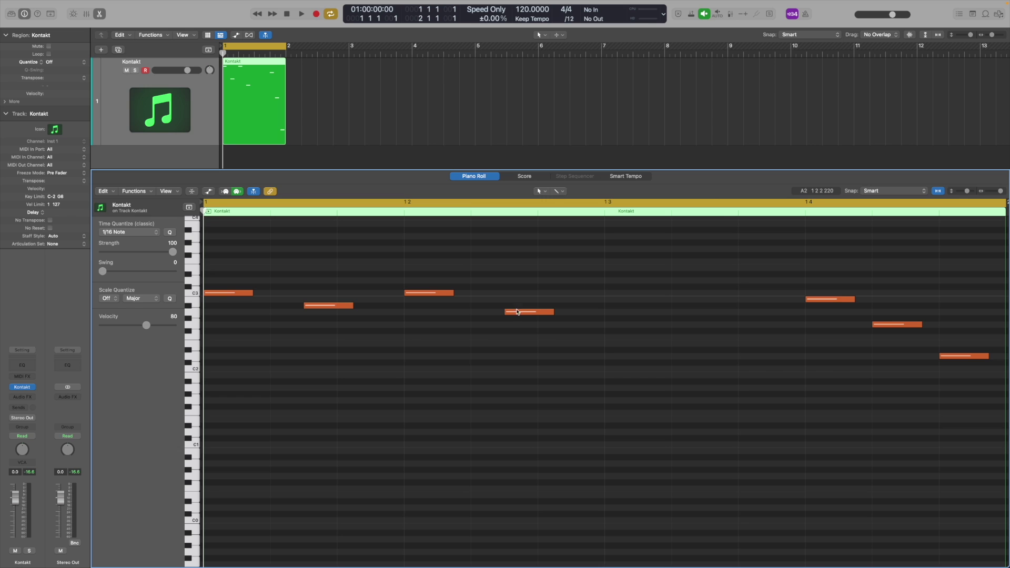
{"action": "key", "text": "space"}
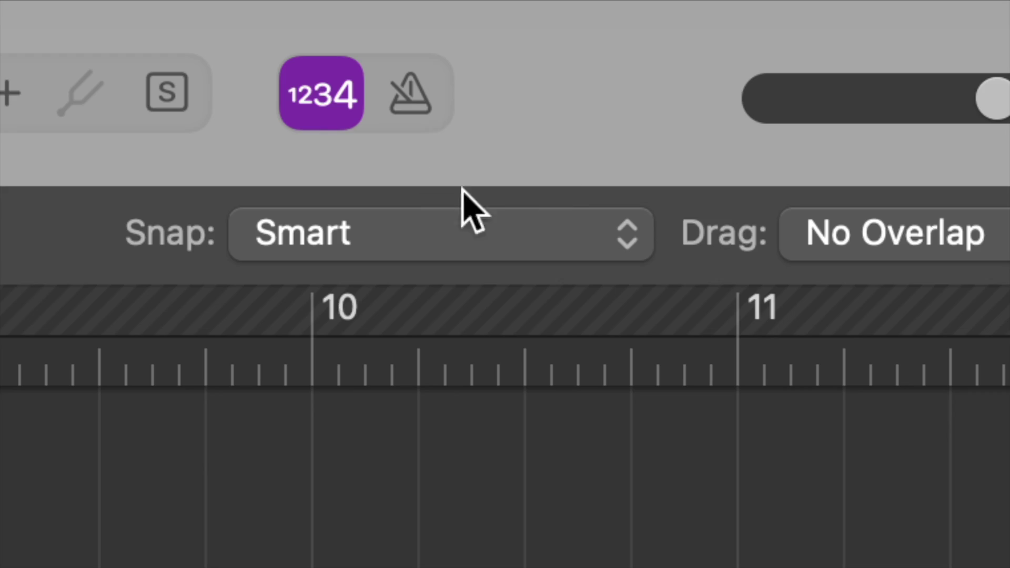
Enable the Division checkbox in Metronome Settings so the metronome clicks on every division
{"action": "left_click", "coordinate": [422, 89]}
{"action": "left_click", "coordinate": [413, 94]}
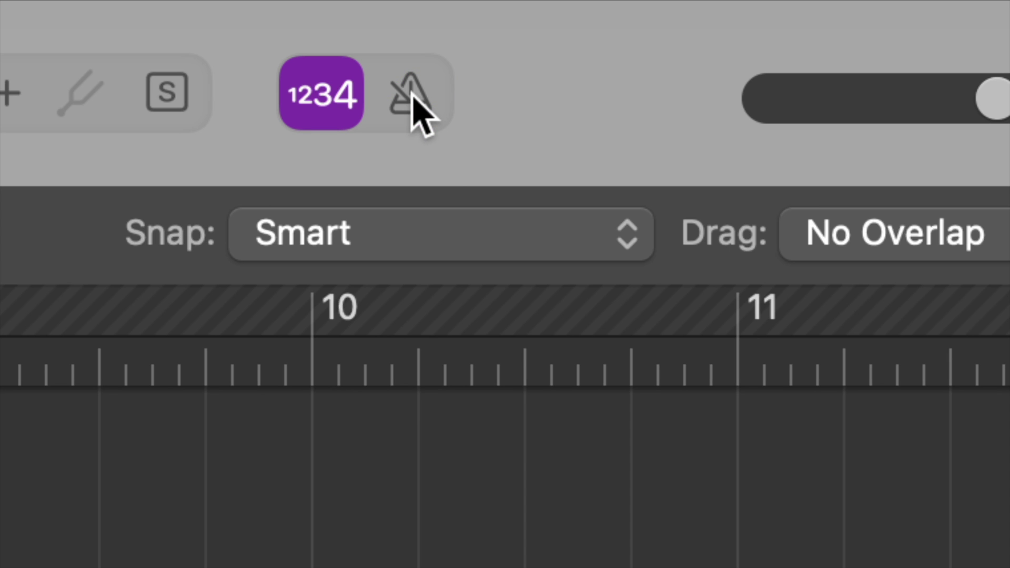
{"action": "right_click", "coordinate": [413, 95]}
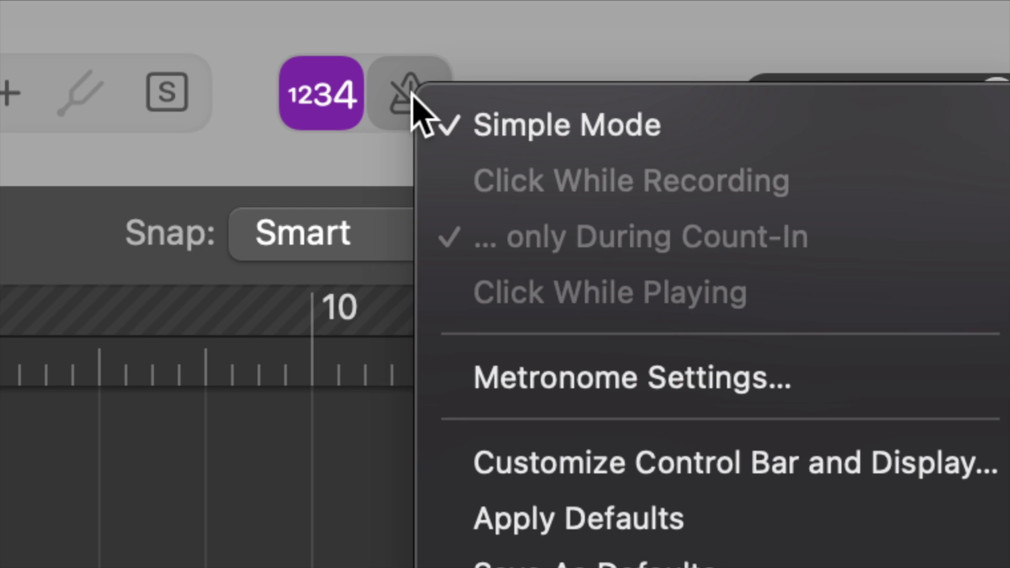
{"action": "left_click", "coordinate": [538, 356]}
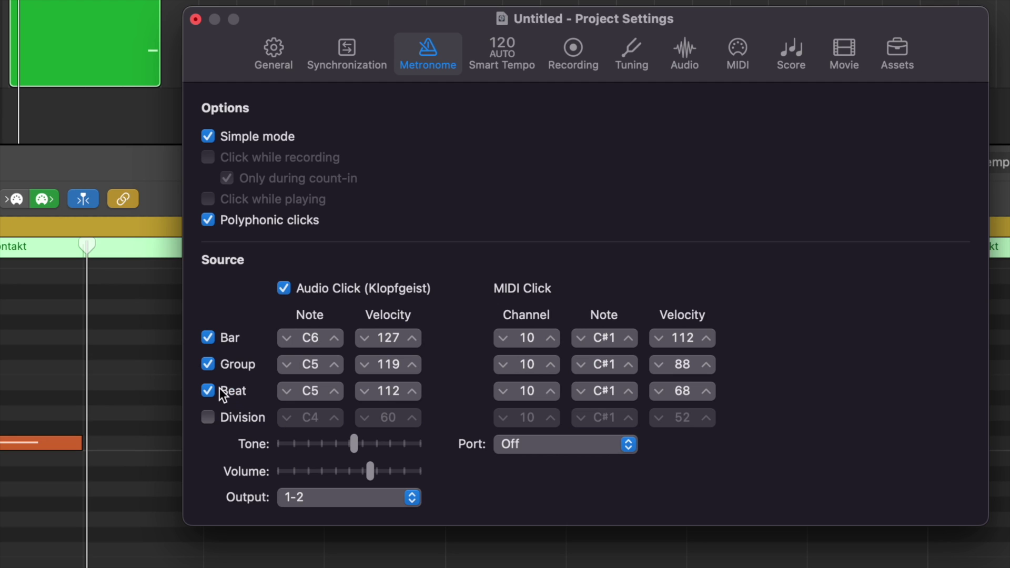
{"action": "left_click", "coordinate": [208, 418]}
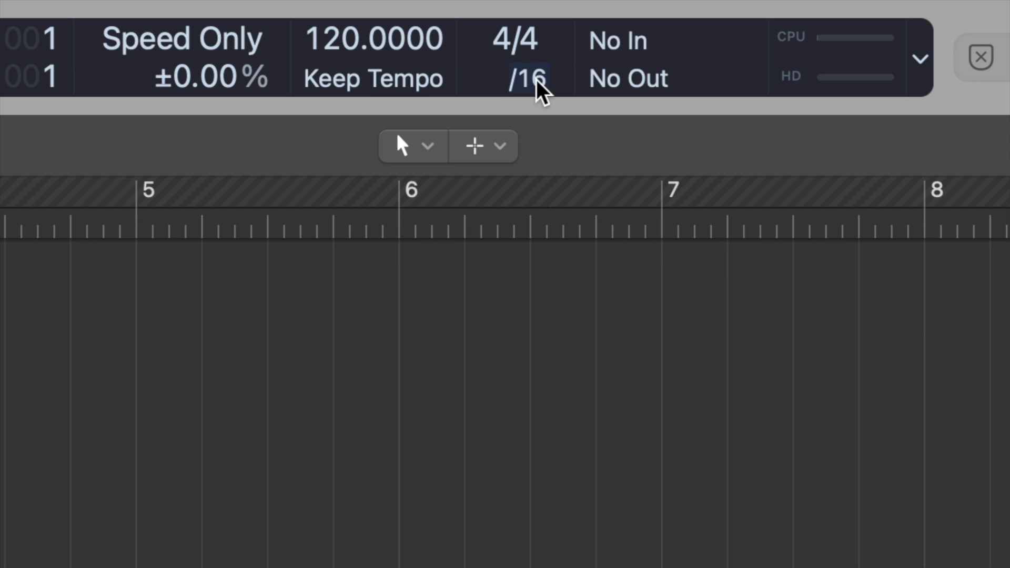
Start cycle playback of the melody to hear the division clicks
{"action": "key", "text": "space"}
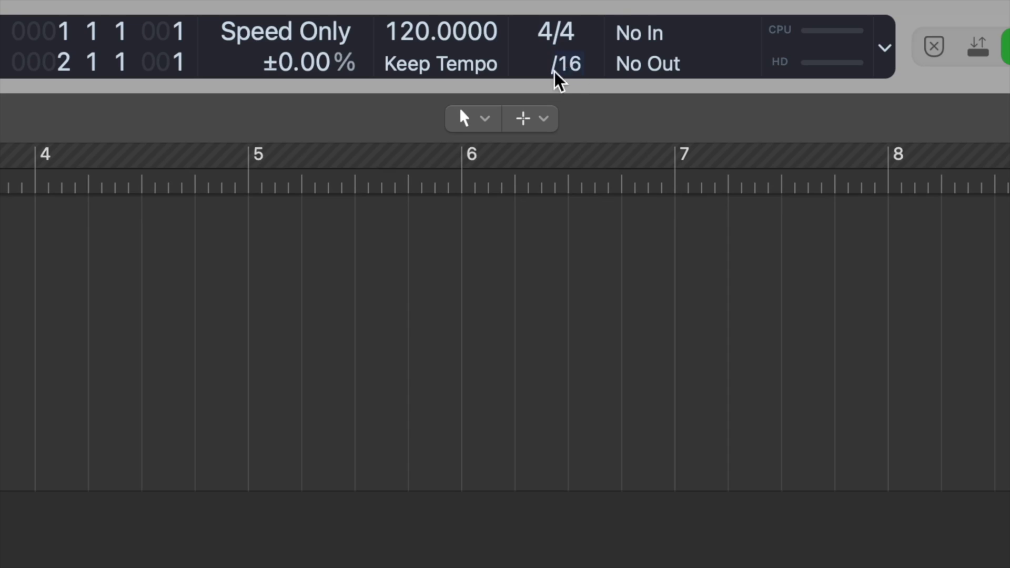
Try /8 and /16 divisions, settle on /8, and play the melody back
{"action": "left_click", "coordinate": [557, 67]}
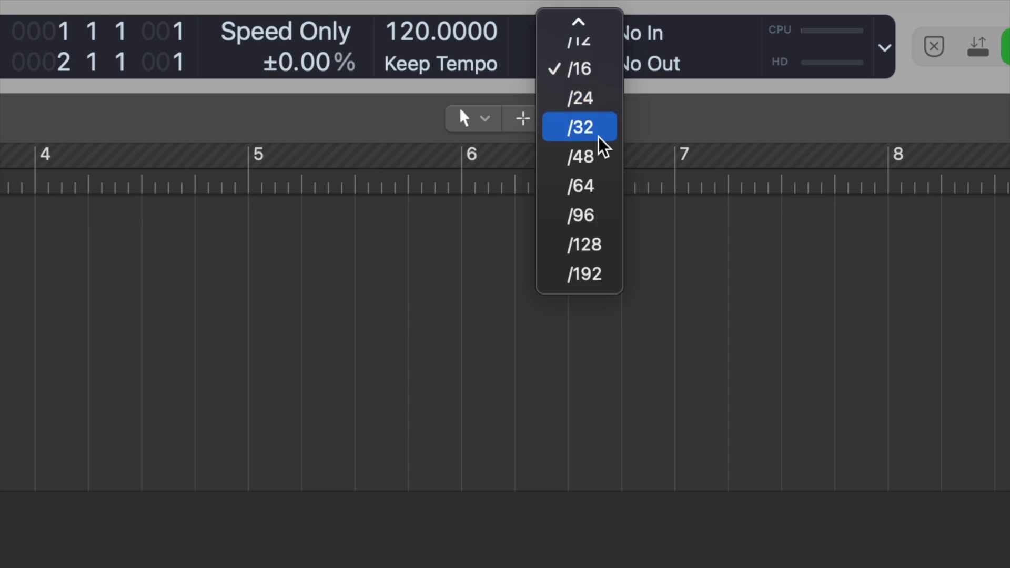
{"action": "scroll", "coordinate": [597, 132], "scroll_direction": "up", "scroll_amount": 3}
{"action": "left_click", "coordinate": [579, 96]}
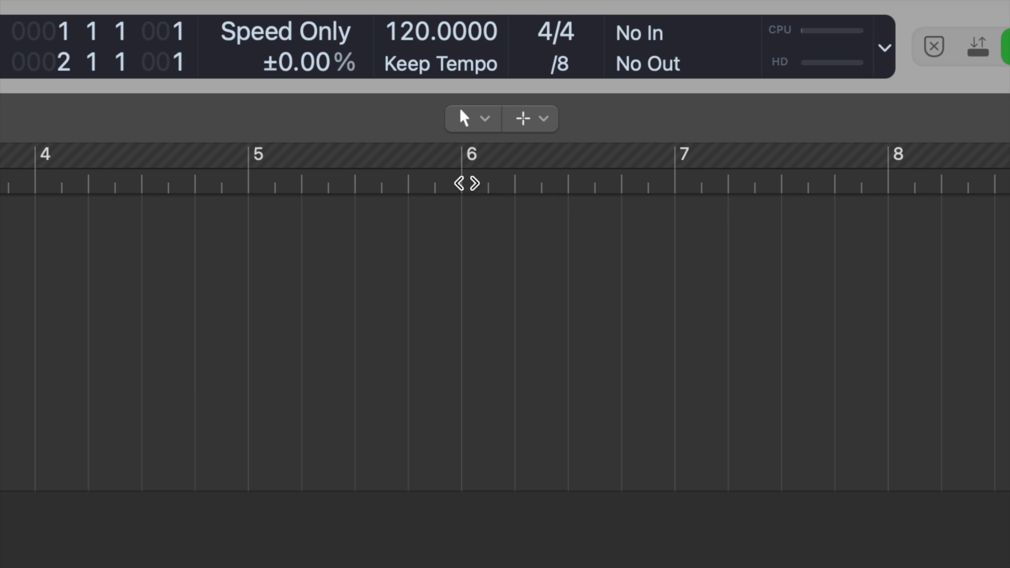
{"action": "left_click", "coordinate": [557, 66]}
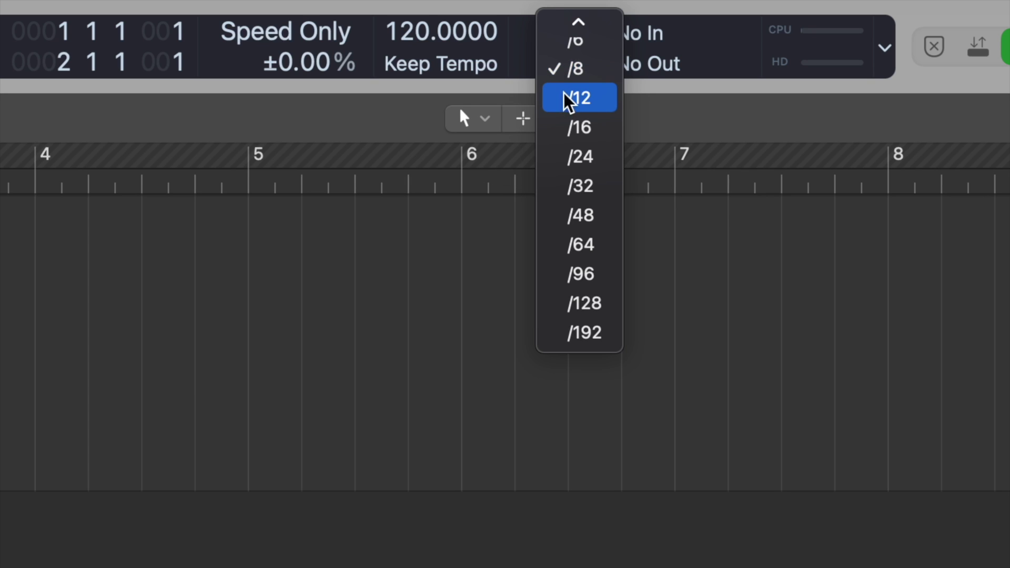
{"action": "left_click", "coordinate": [574, 127]}
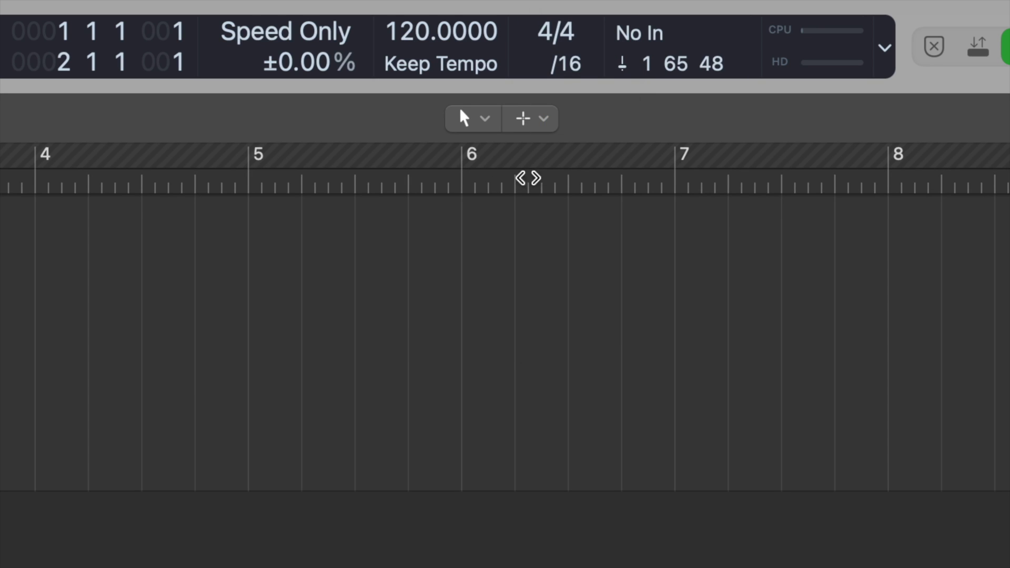
{"action": "left_click", "coordinate": [561, 68]}
{"action": "left_click", "coordinate": [561, 79]}
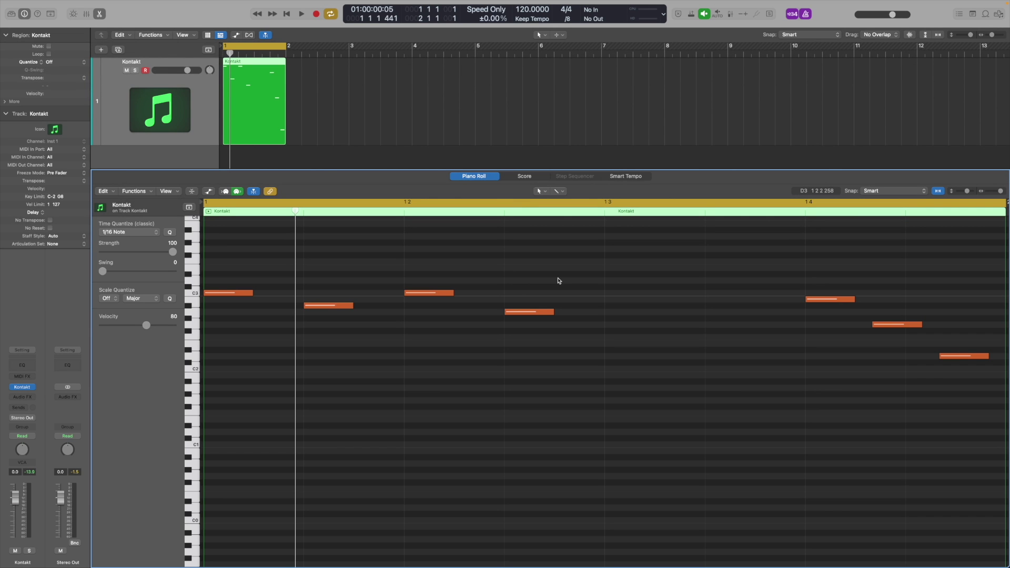
{"action": "key", "text": "space"}
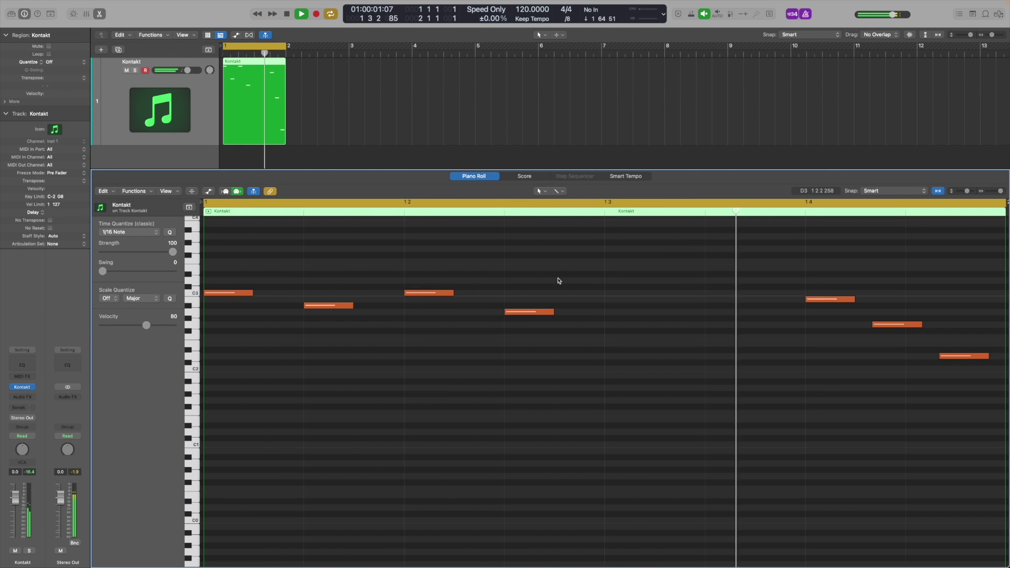